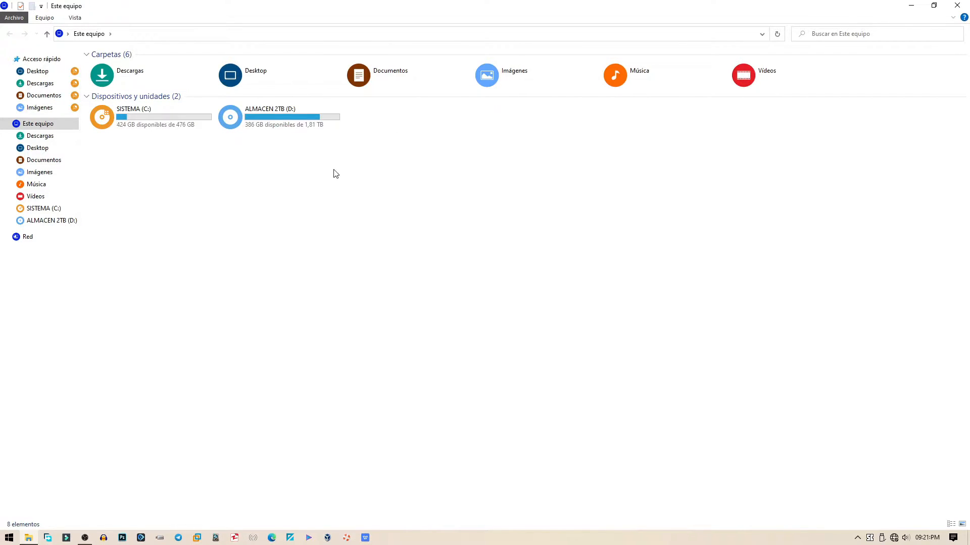
Close File Explorer and examine the USB drive's controller vendor, part number, flash manufacturer and total capacity in ChipGenius.
click(956, 7)
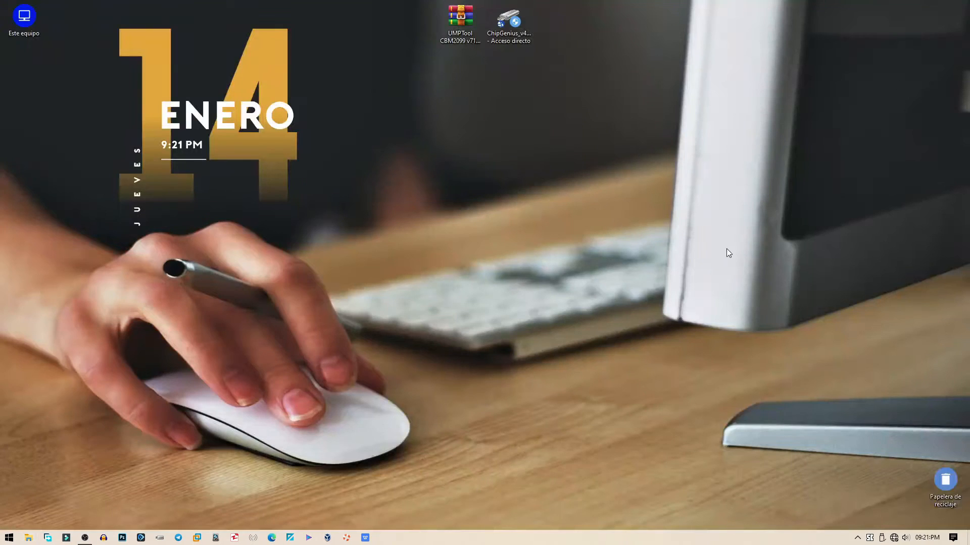
double_click(514, 26)
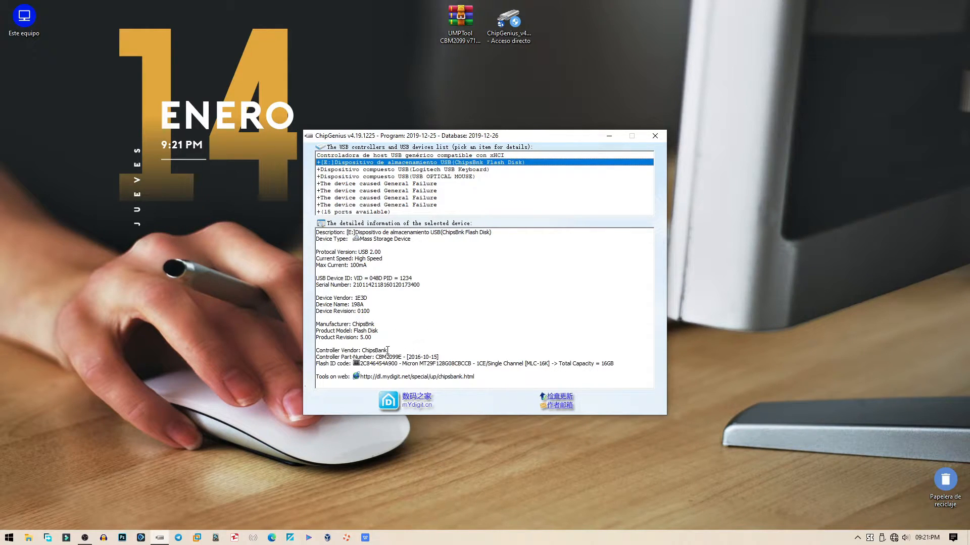
drag(388, 350, 370, 349)
drag(376, 357, 397, 355)
drag(408, 357, 421, 356)
drag(403, 364, 417, 364)
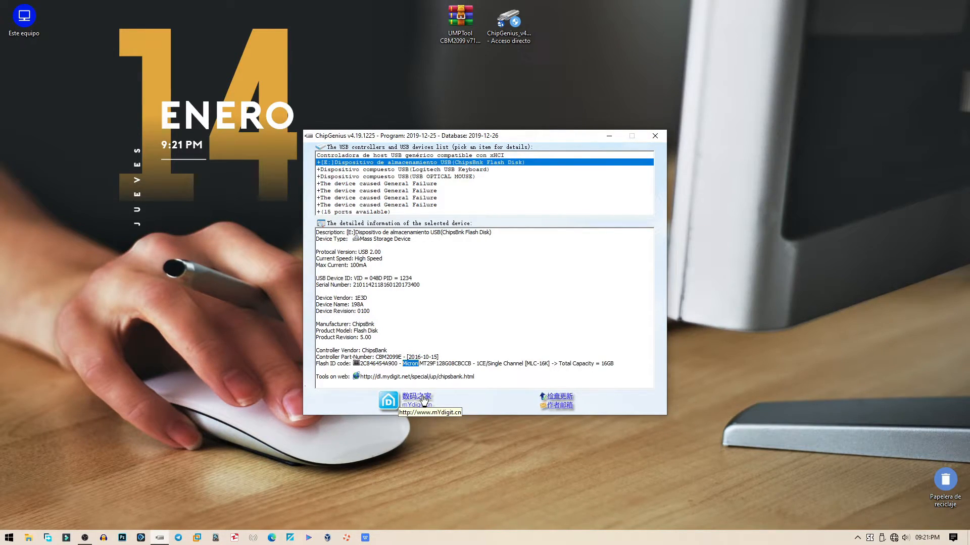
drag(602, 364, 617, 363)
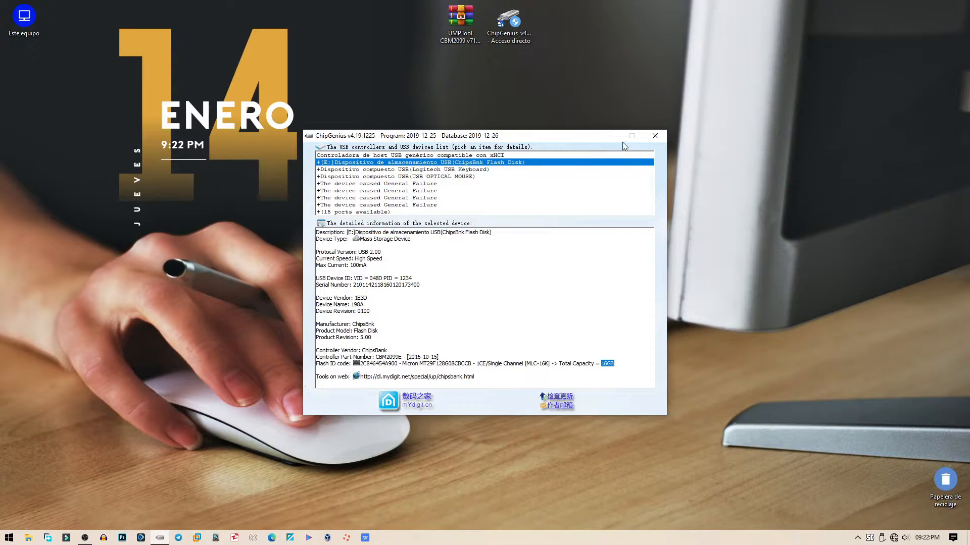
click(609, 137)
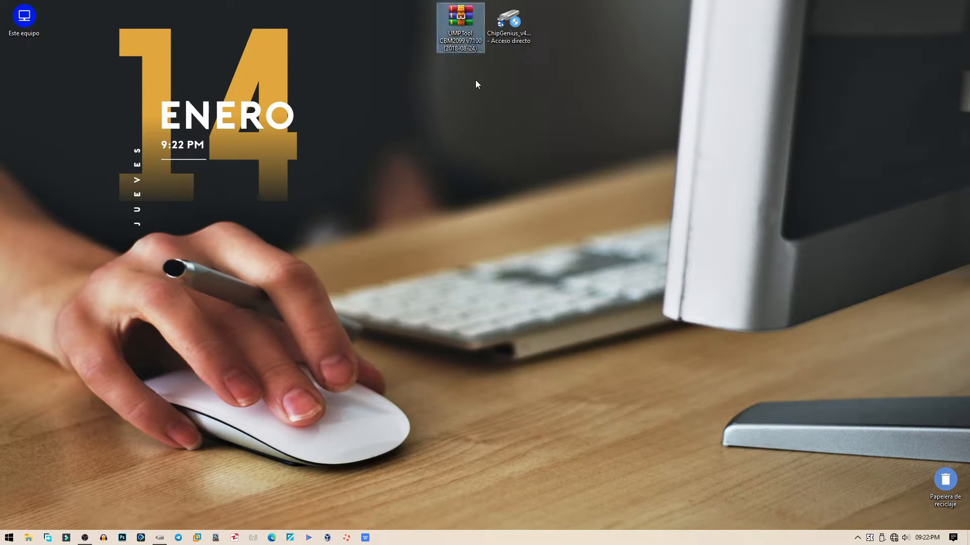
click(478, 48)
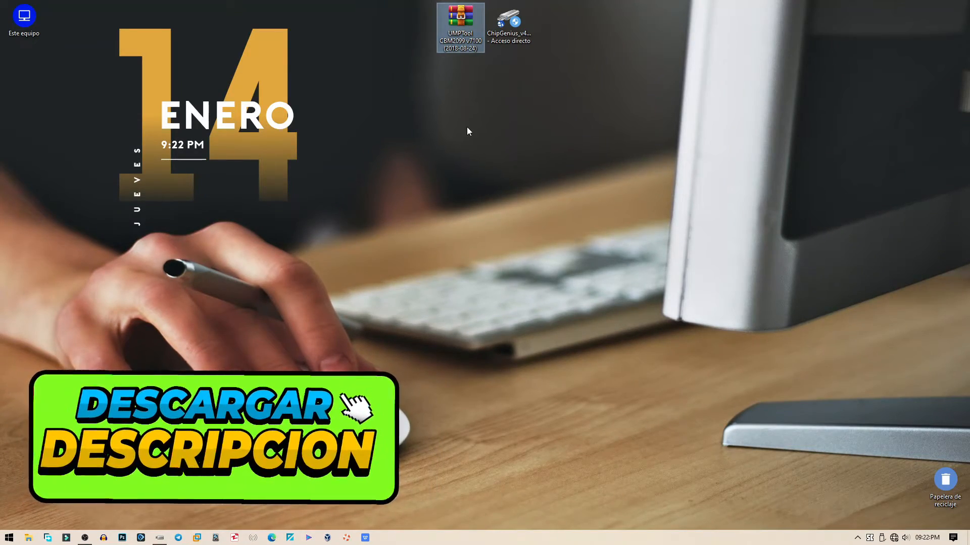
right_click(463, 19)
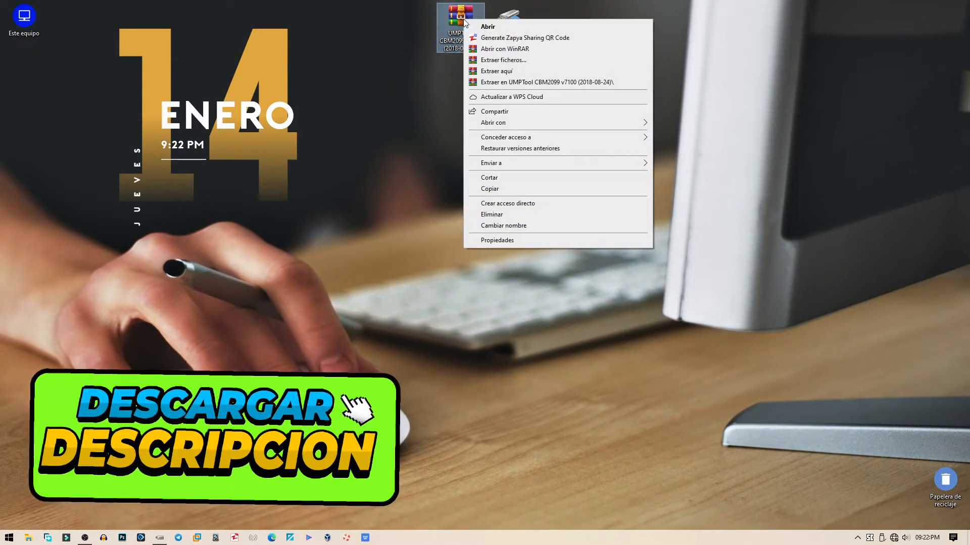
click(505, 72)
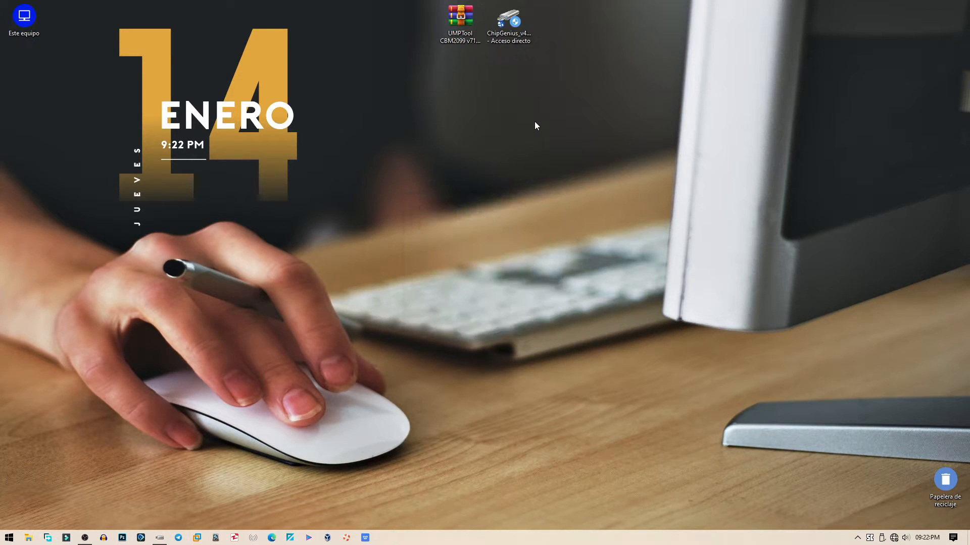
drag(42, 84, 627, 52)
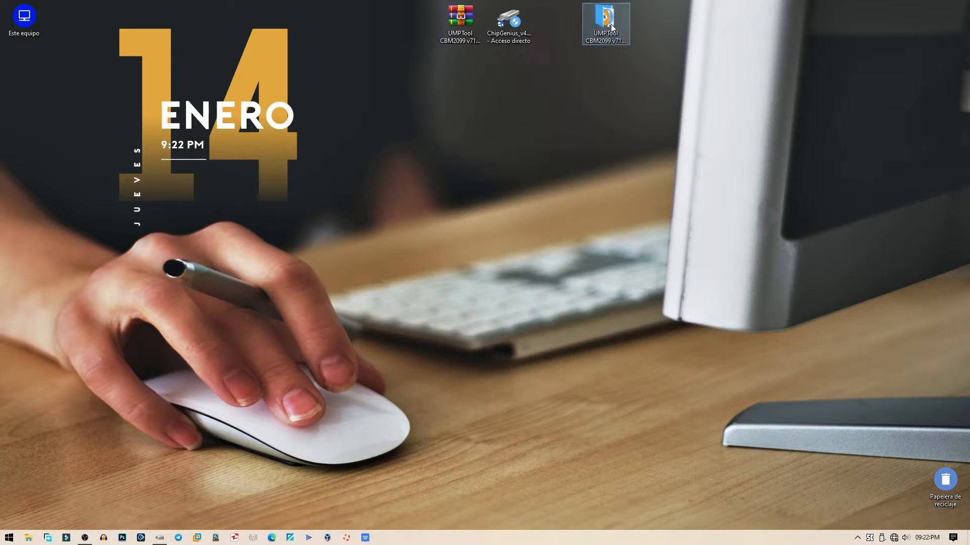
Run UmpToolV6A from the extracted UMPTool CBM2099 v7100 folder as administrator.
double_click(608, 25)
click(117, 132)
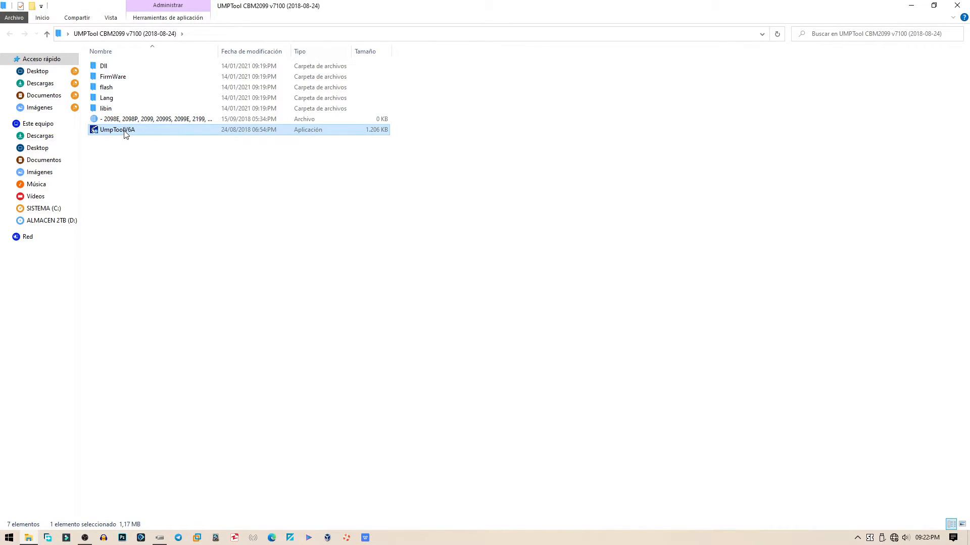
right_click(126, 134)
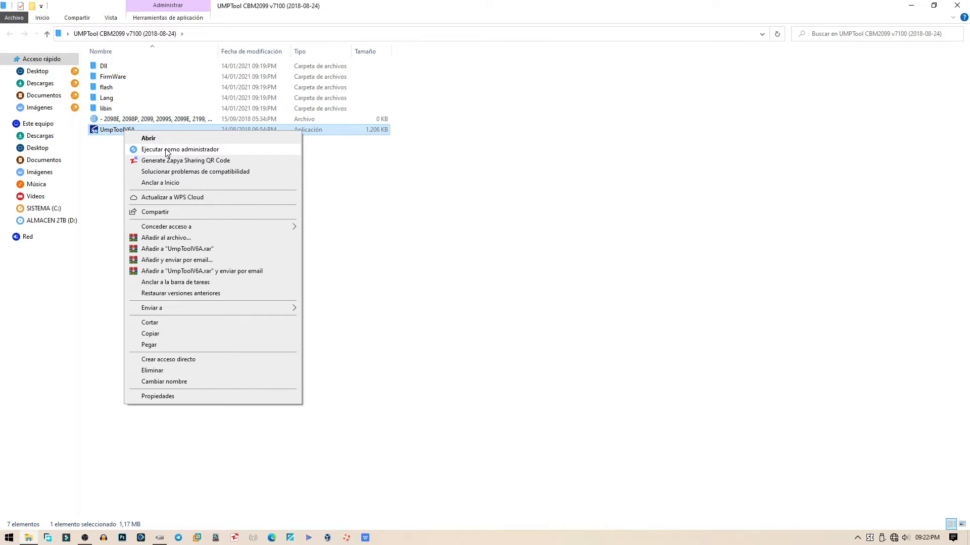
click(167, 151)
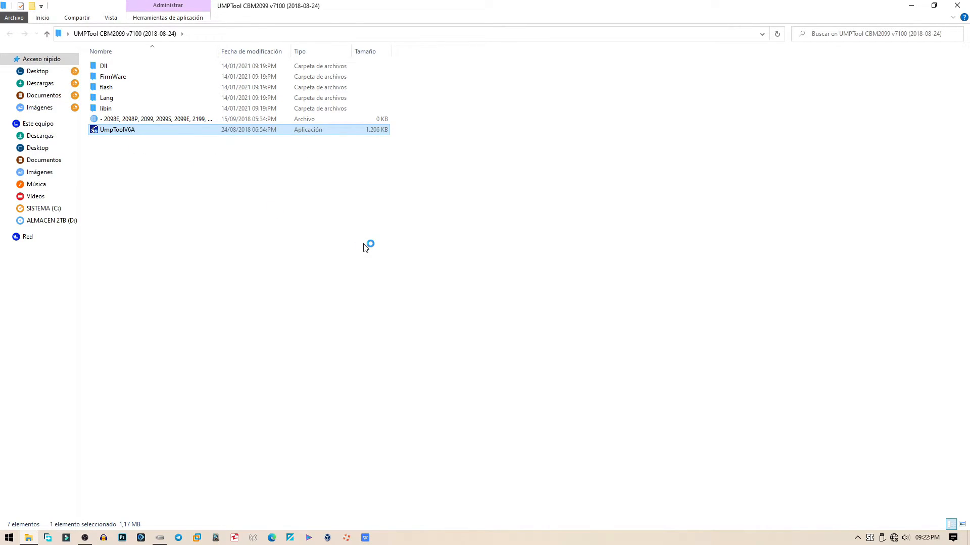
Start the High scan 2 Erase+Factory process on the detected USB drive and close UMPTool when it finishes.
drag(468, 151, 574, 167)
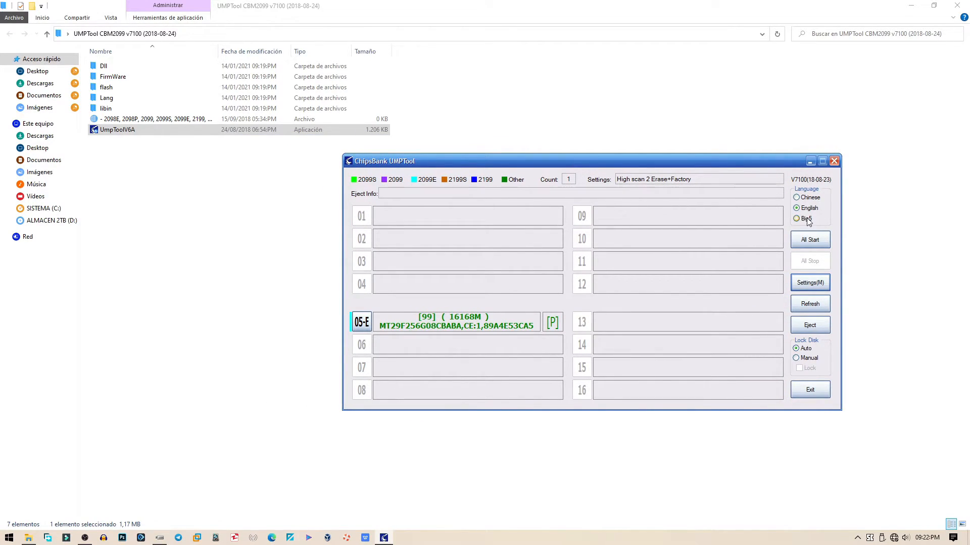
click(810, 240)
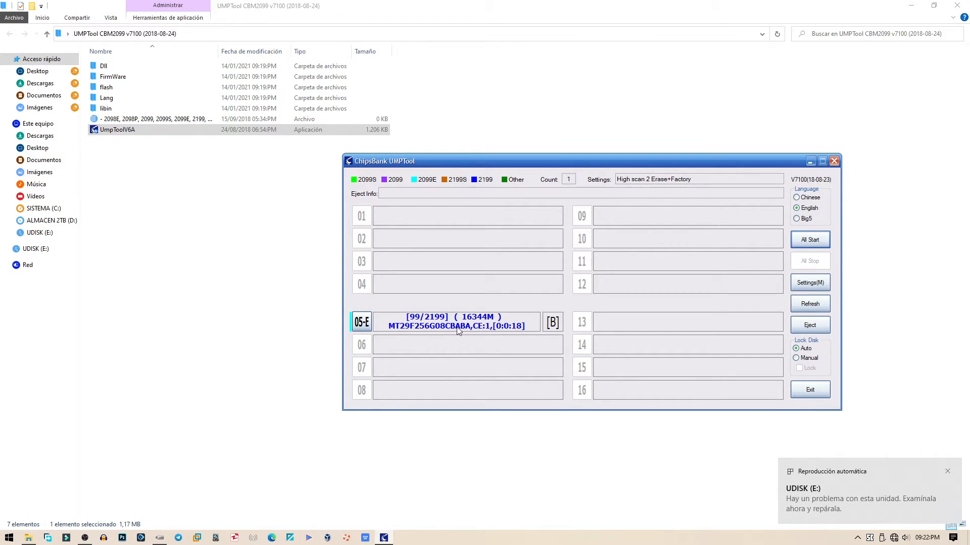
click(833, 161)
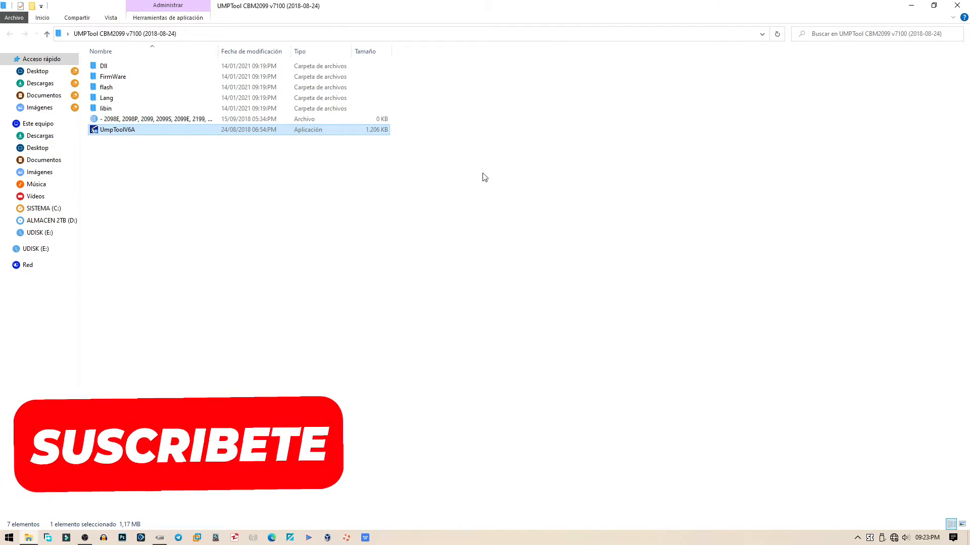
Check the file system and capacity of the UDISK (E:) drive in its properties.
click(37, 124)
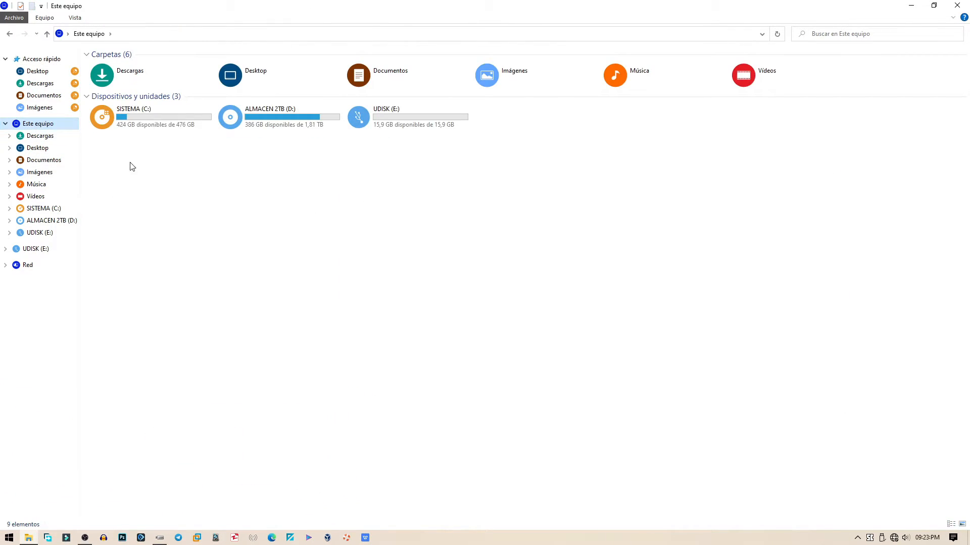
click(396, 121)
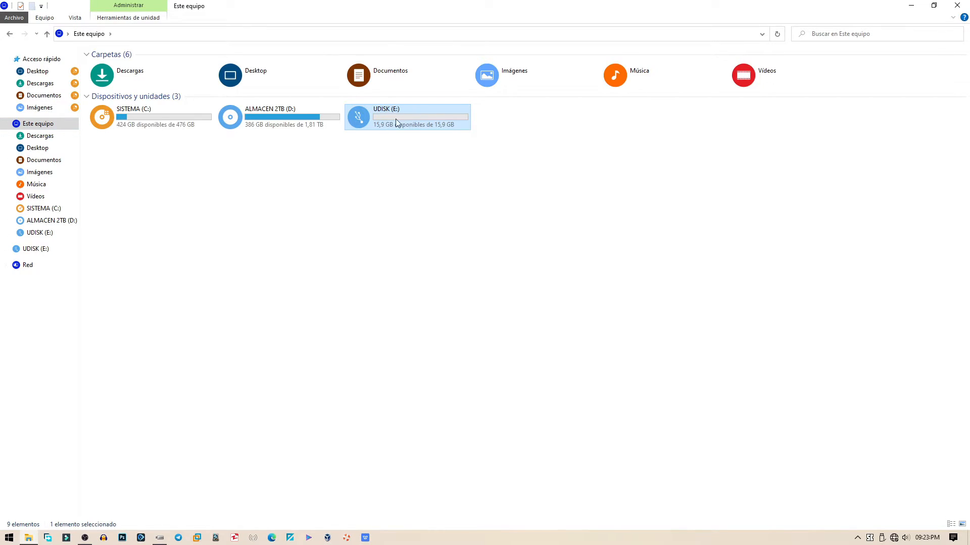
right_click(403, 119)
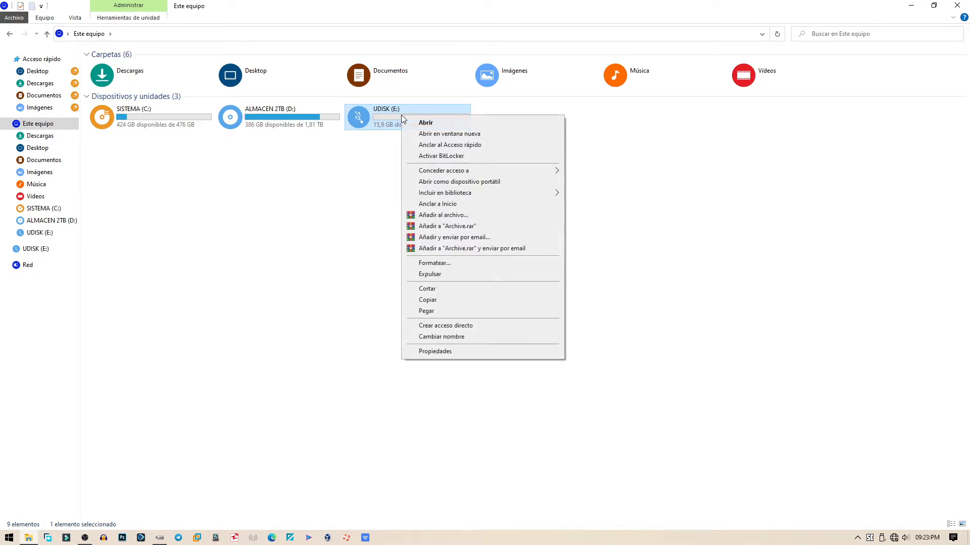
click(435, 351)
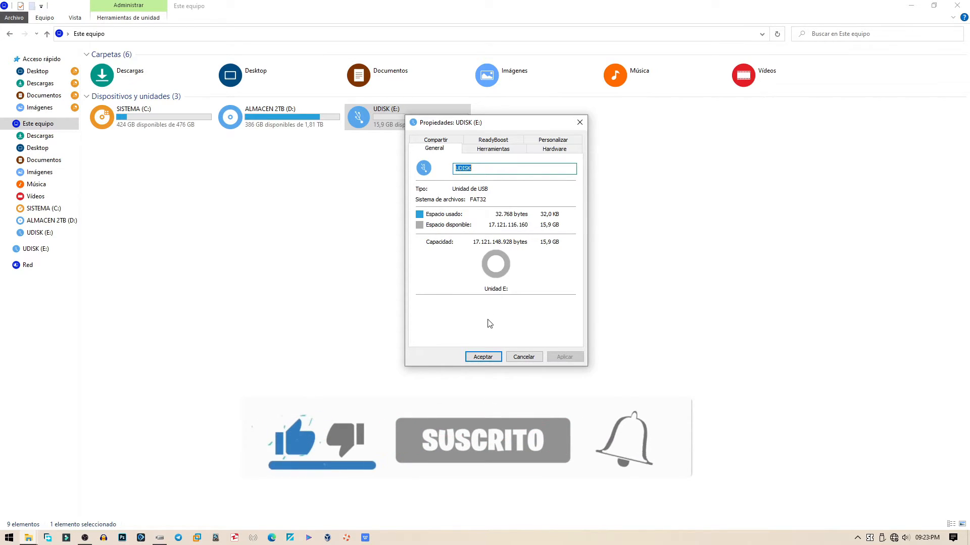
click(482, 357)
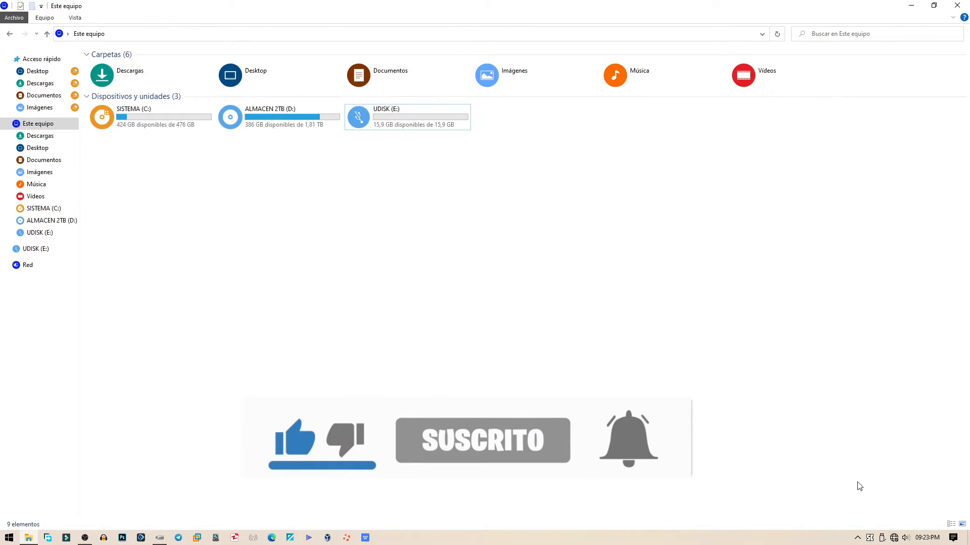
Safely eject the 198A USB device that holds the UDISK (E:) volume.
click(883, 538)
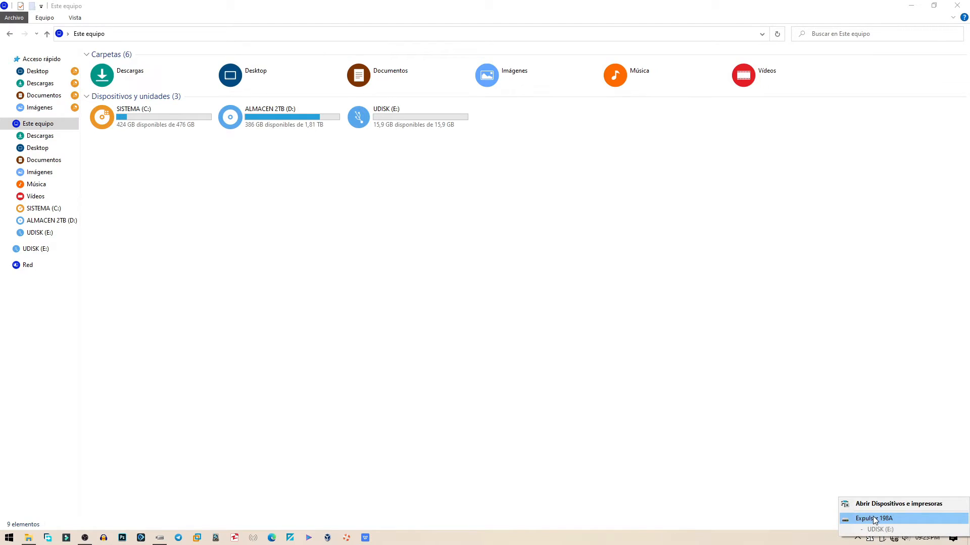
click(873, 519)
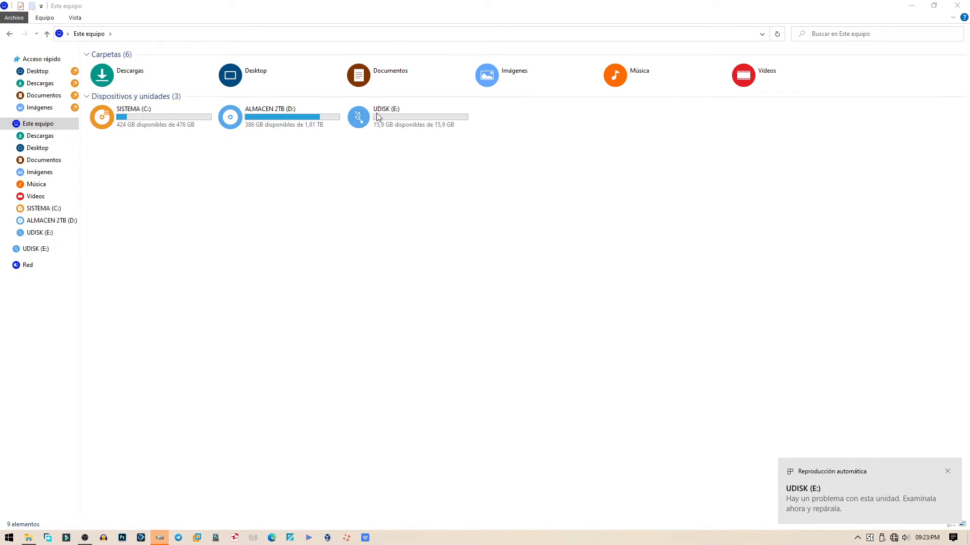
Recheck the reconnected UDISK (E:) drive's properties and close File Explorer.
right_click(404, 119)
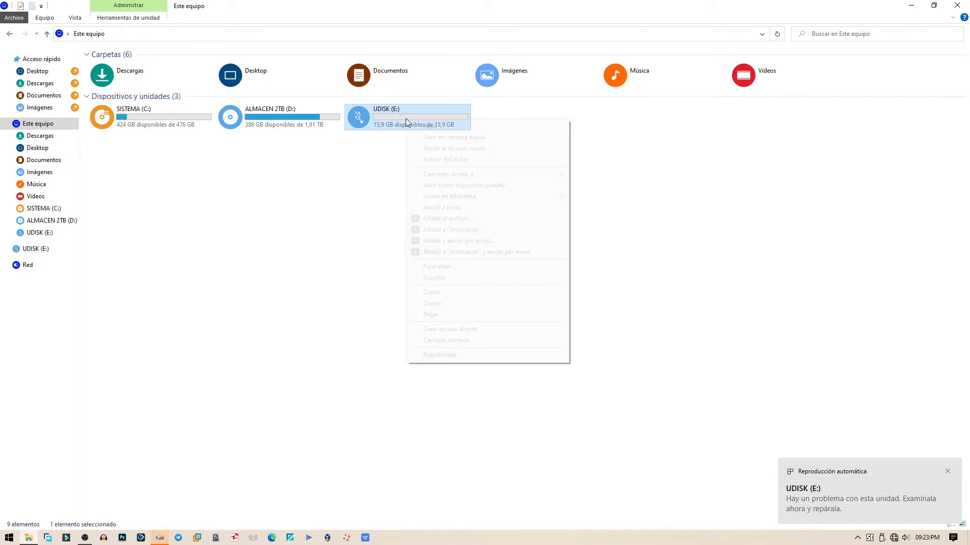
click(439, 355)
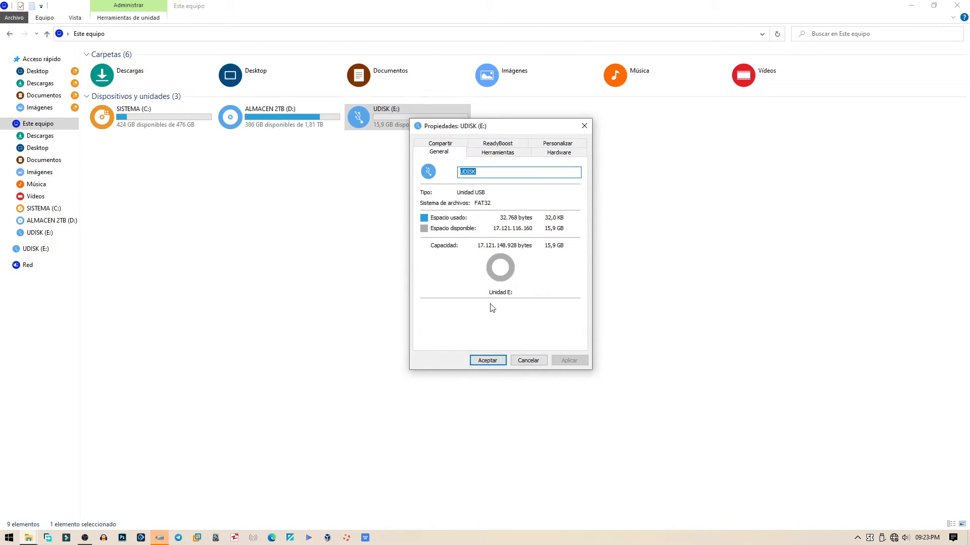
click(488, 360)
click(468, 175)
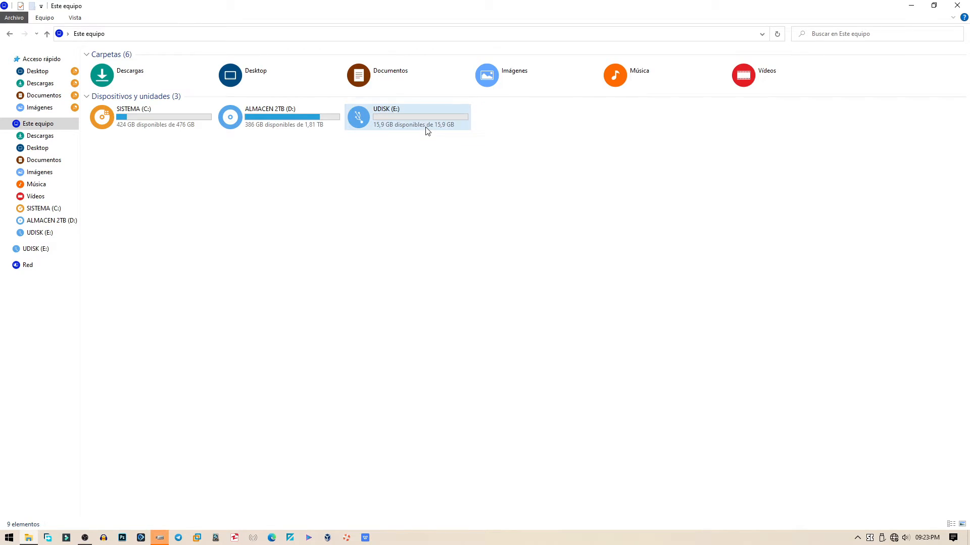
click(957, 6)
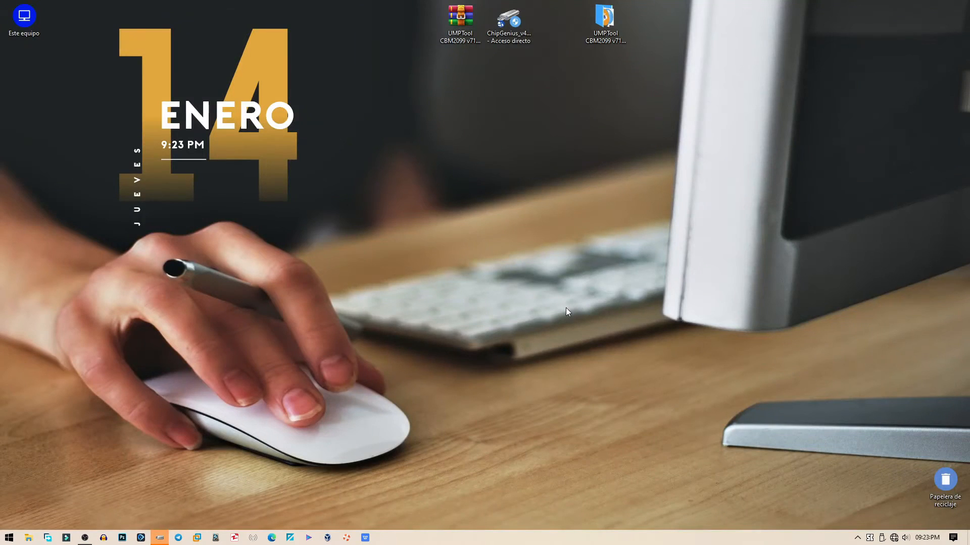